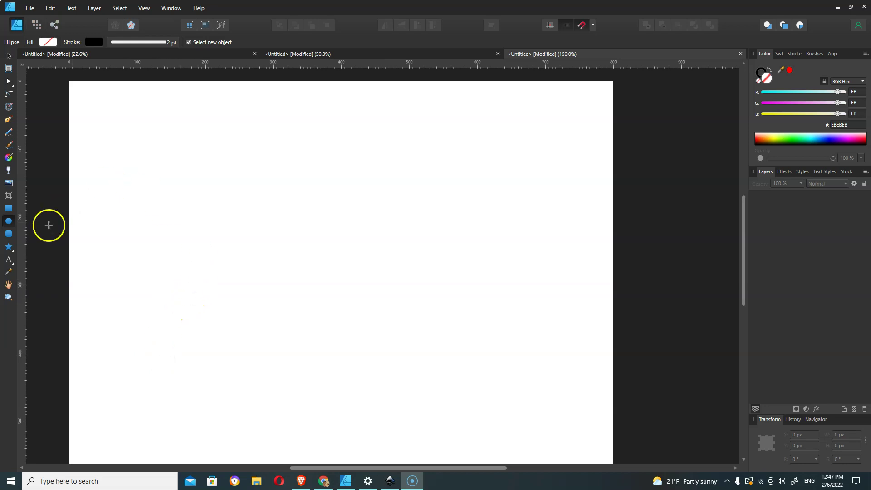
- In Affinity Designer, draw a 32 px ring with a 2 pt black stroke near the page centre
click(8, 223)
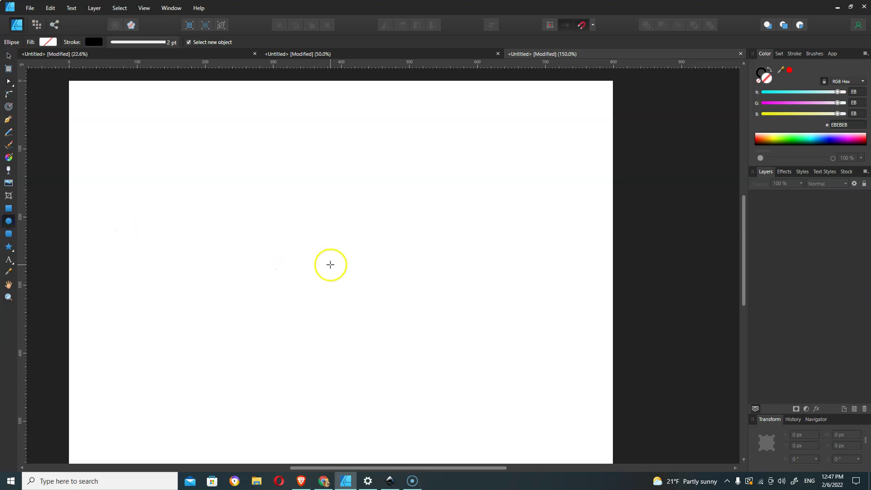
drag(307, 264, 320, 275)
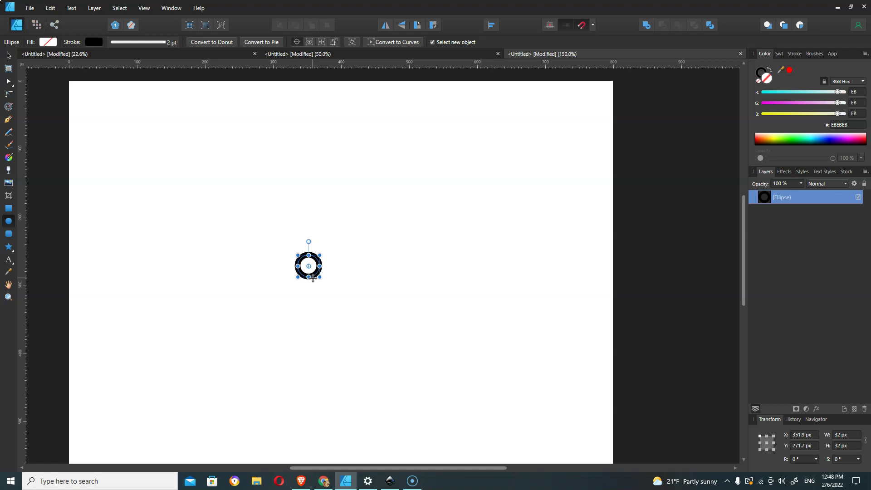
- Duplicate the ring, scale the copy to twice its size, and repeat the transform with Ctrl+J
key(ctrl+j)
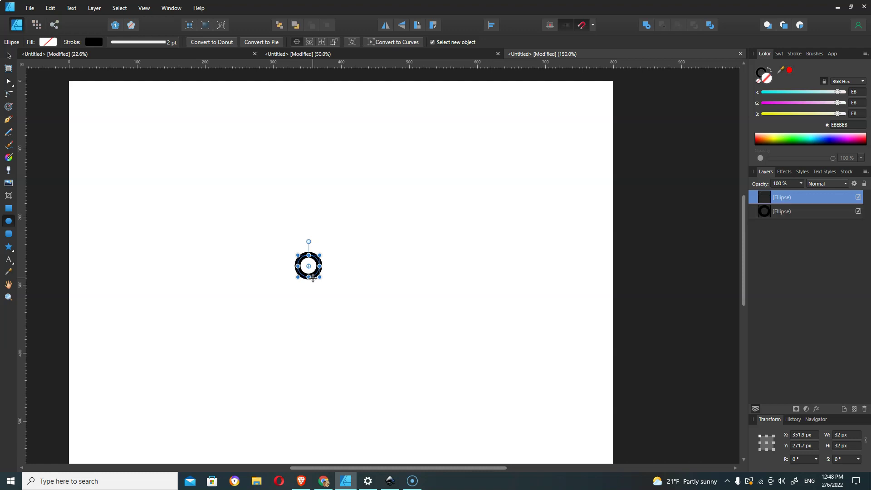
click(301, 273)
click(342, 243)
click(320, 258)
drag(321, 255, 333, 245)
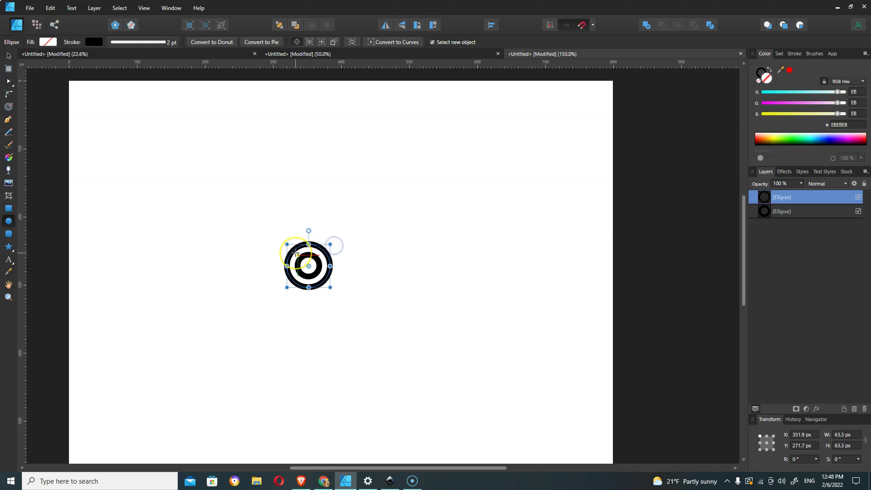
click(295, 253)
key(ctrl+j)
key(ctrl+j)
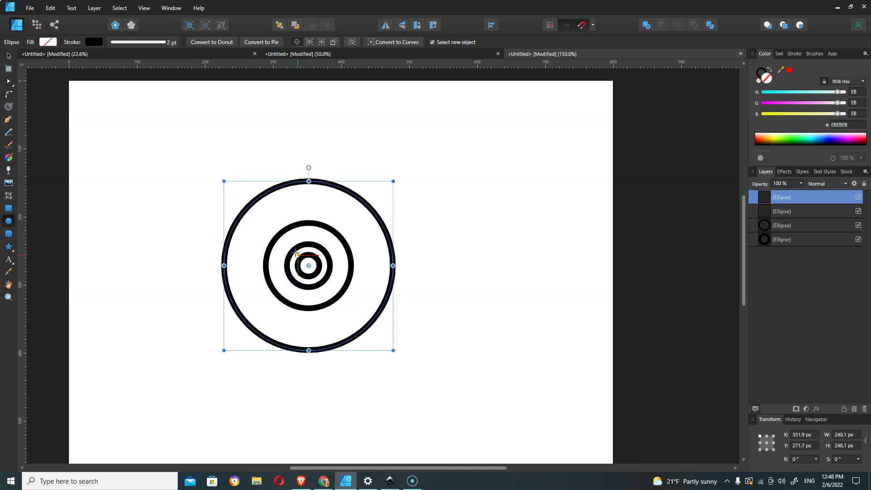
key(ctrl+j)
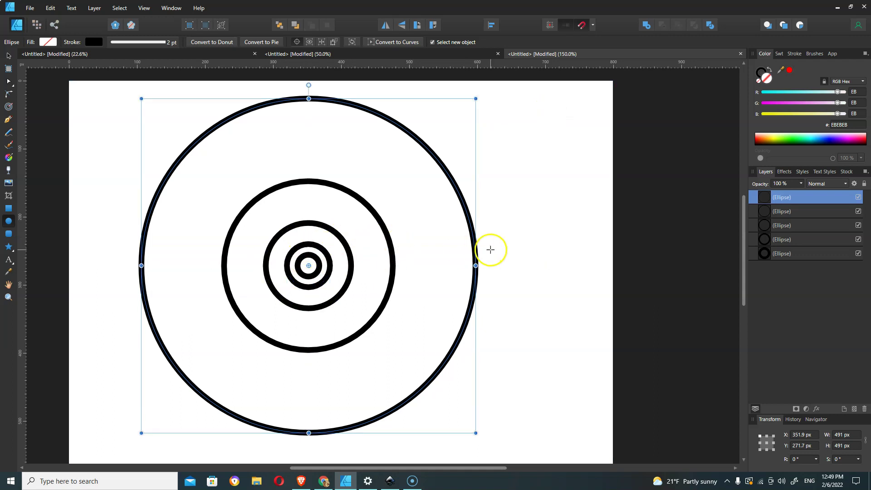
- Delete the larger duplicated rings, keeping the small 32 px ring at the centre
key(Delete)
key(Delete)
key(Delete)
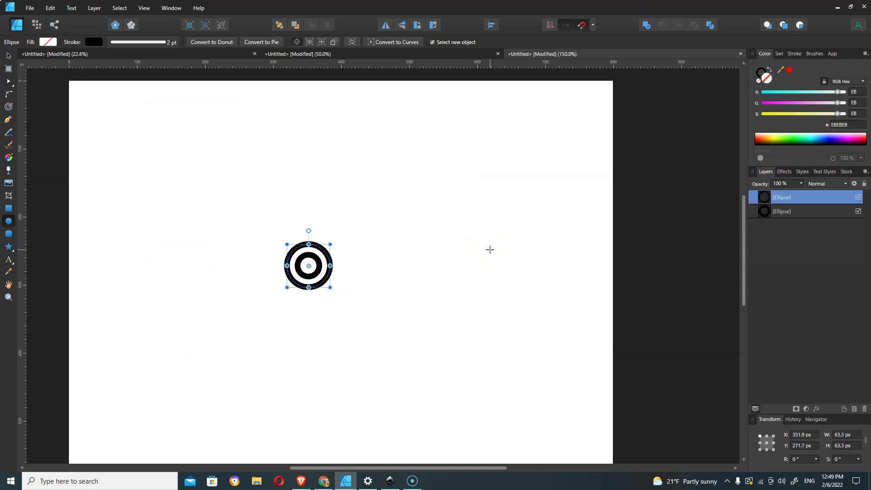
click(367, 233)
key(Delete)
mouse_move(304, 232)
mouse_down()
mouse_move(297, 245)
mouse_move(307, 239)
mouse_up()
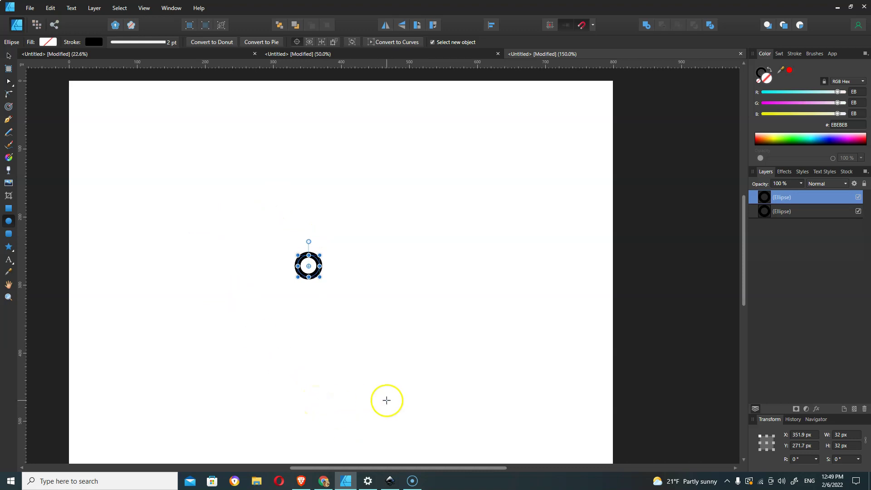
- Bring up Inkscape's blank New document 1 with the Fill and Stroke panel open
click(390, 482)
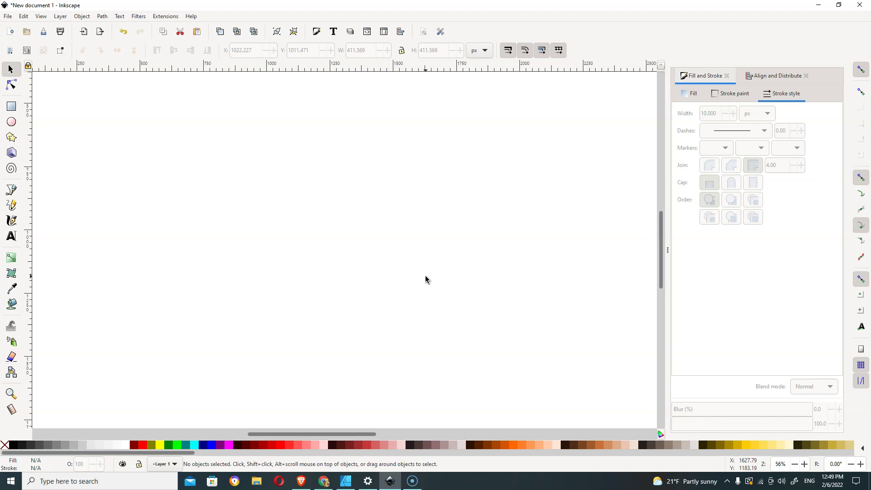
click(398, 289)
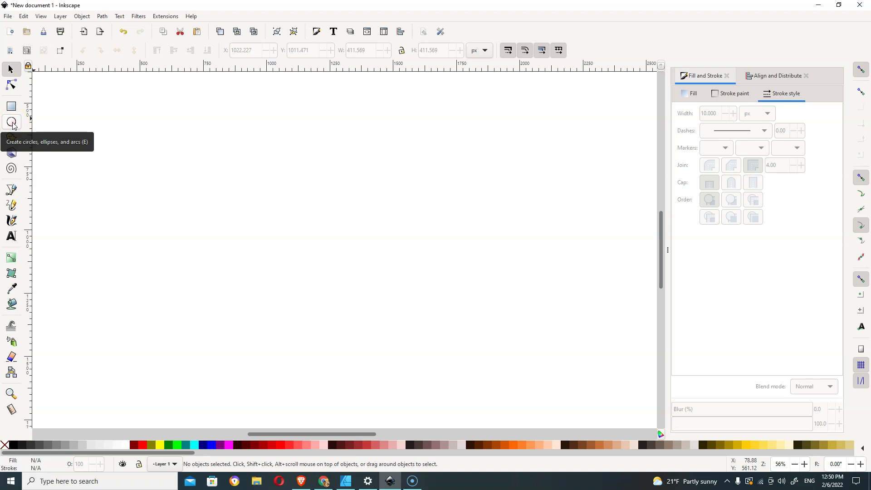
click(29, 131)
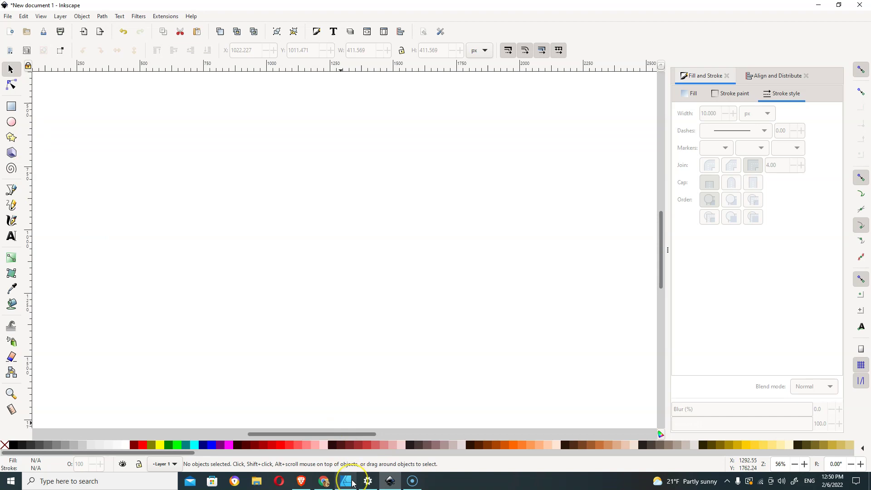
mouse_move(353, 483)
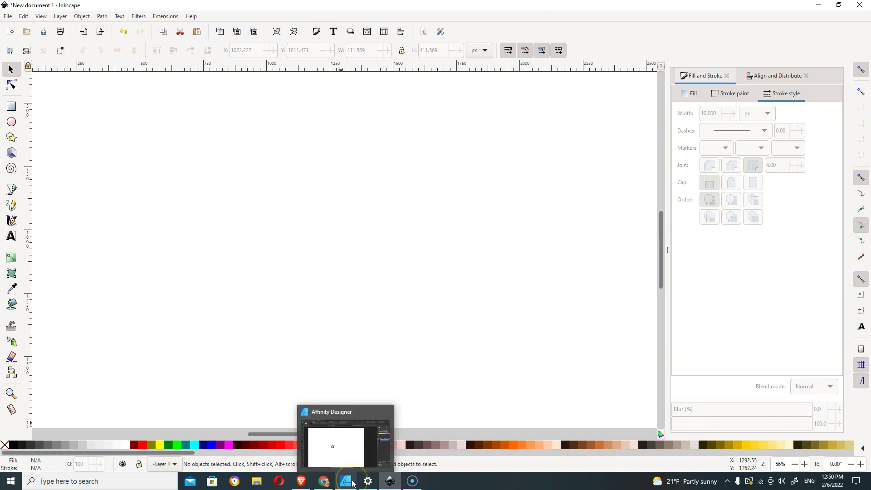
- Draw a small perfect circle near the canvas centre with the Ellipse tool
click(11, 122)
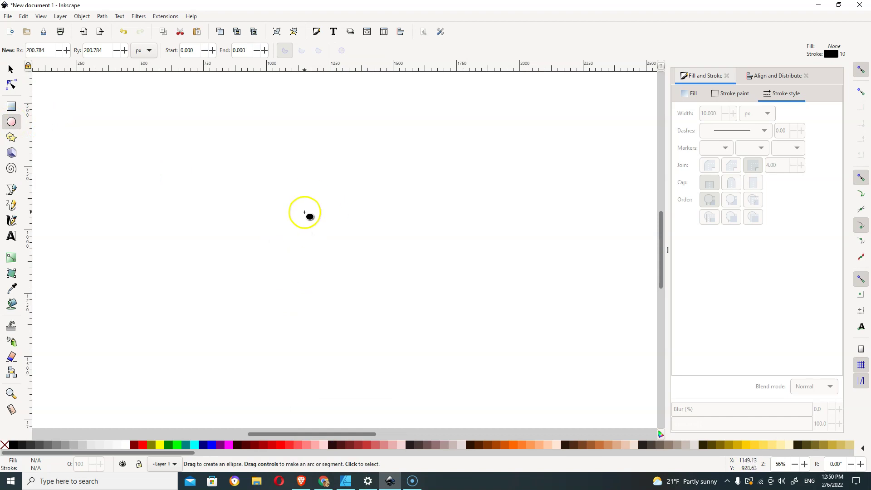
drag(305, 218, 339, 253)
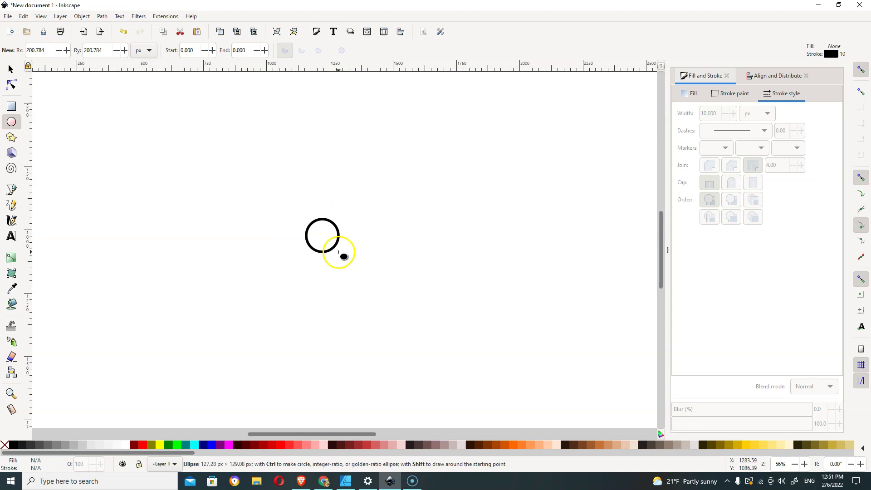
drag(338, 251, 332, 242)
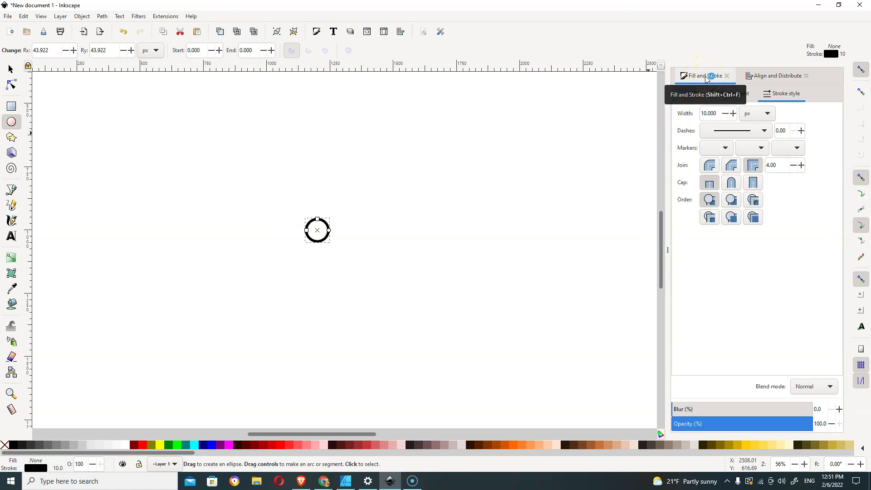
- Collapse the side dock to widen the canvas, then reopen Fill and Stroke
click(674, 257)
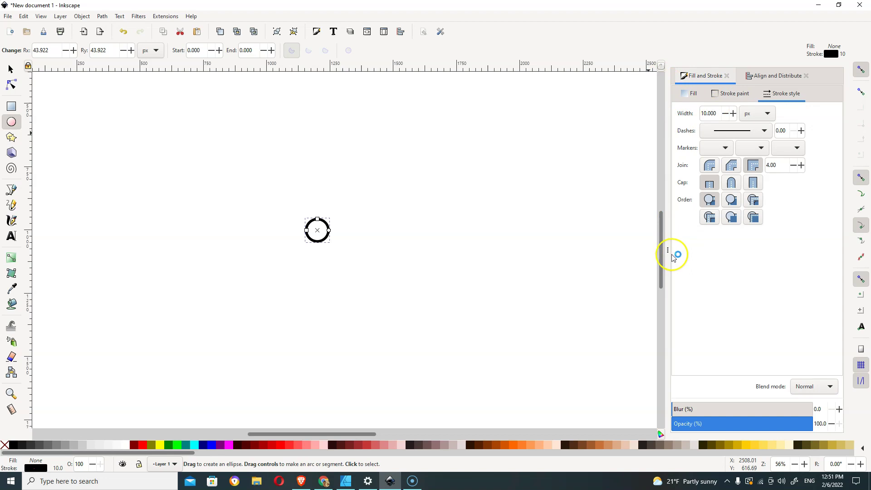
drag(671, 264, 793, 262)
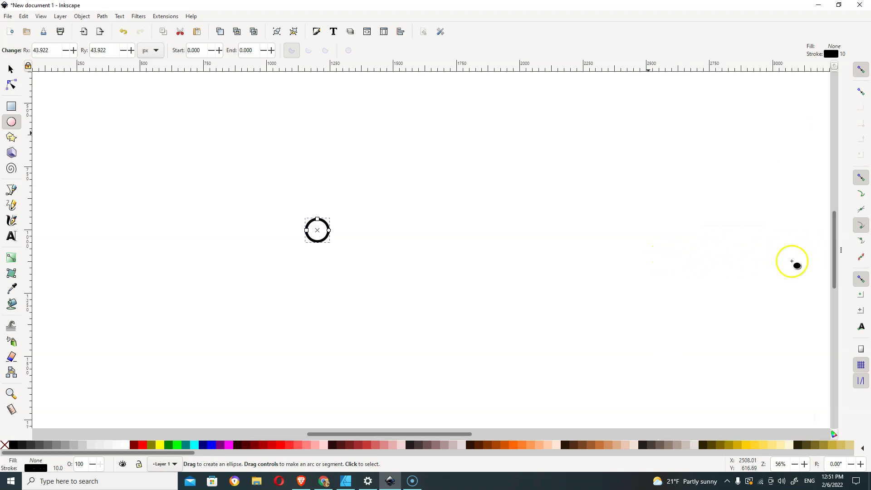
click(841, 253)
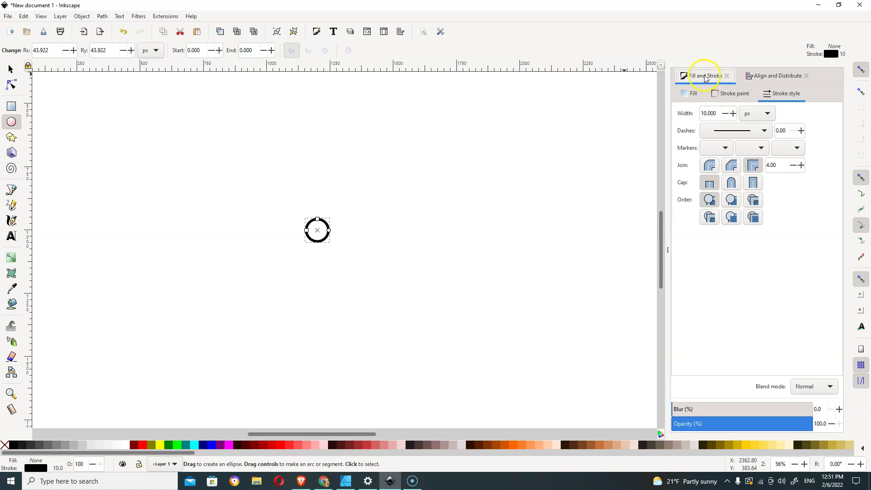
click(688, 94)
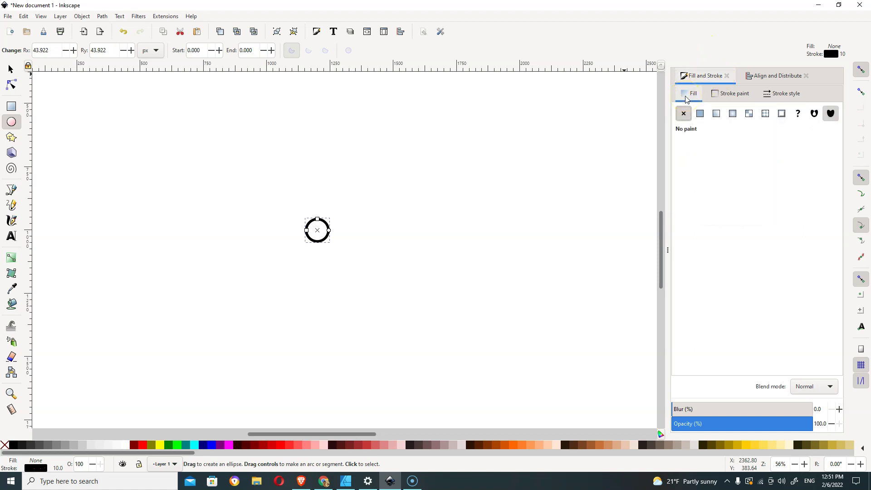
click(702, 114)
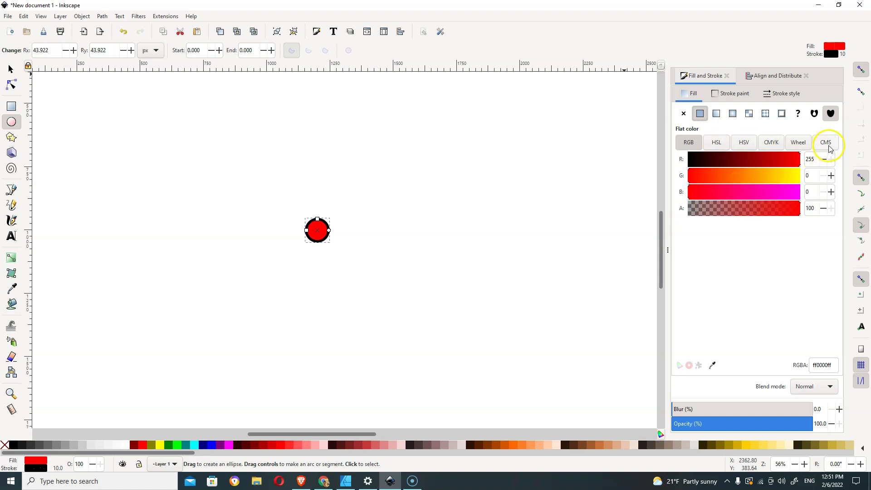
click(798, 143)
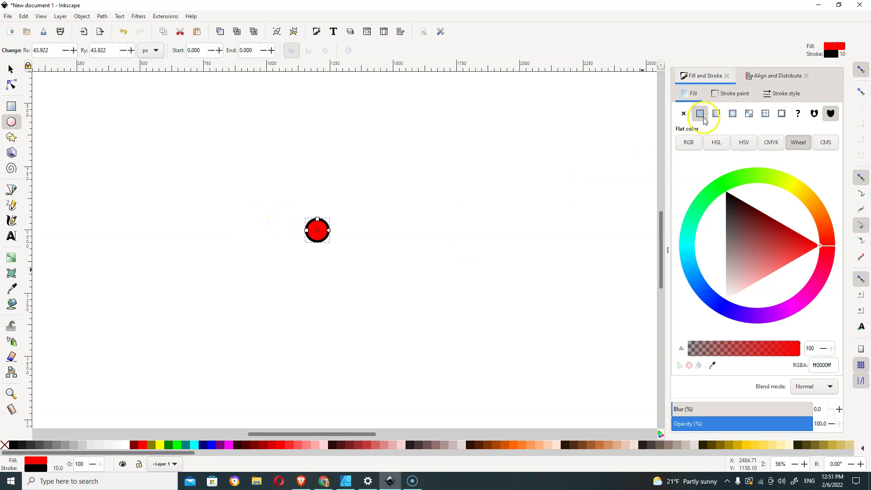
click(684, 114)
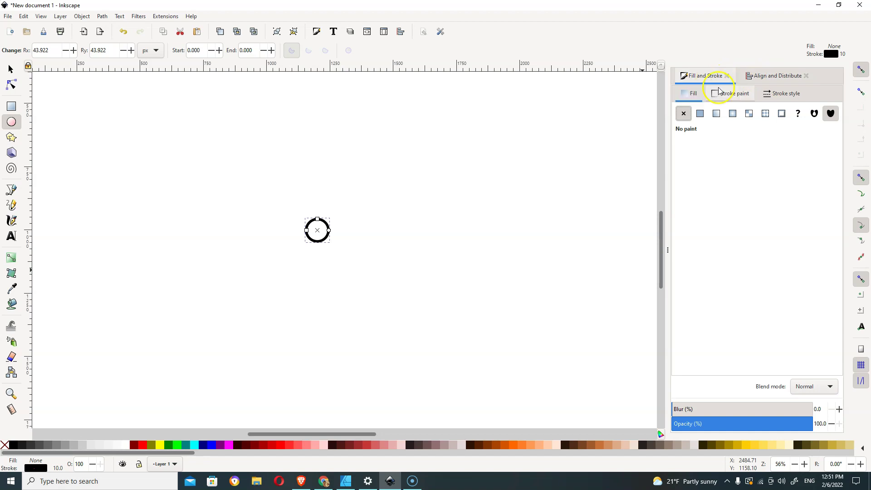
click(731, 93)
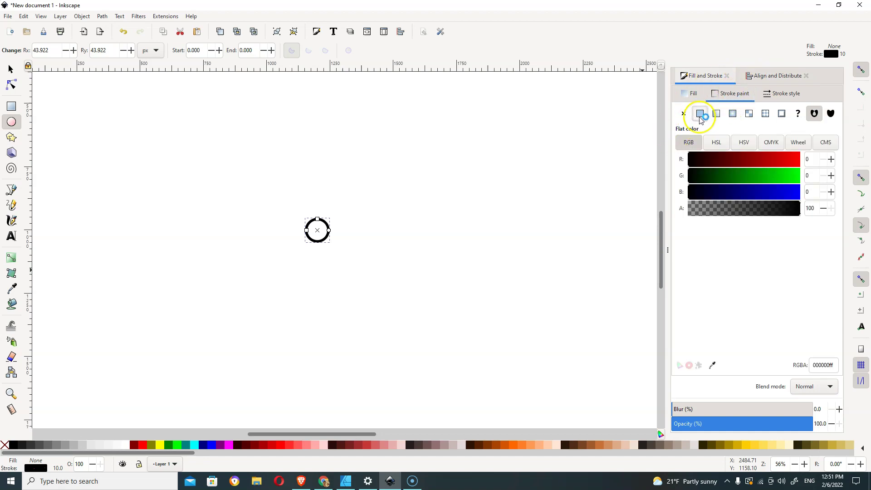
click(783, 94)
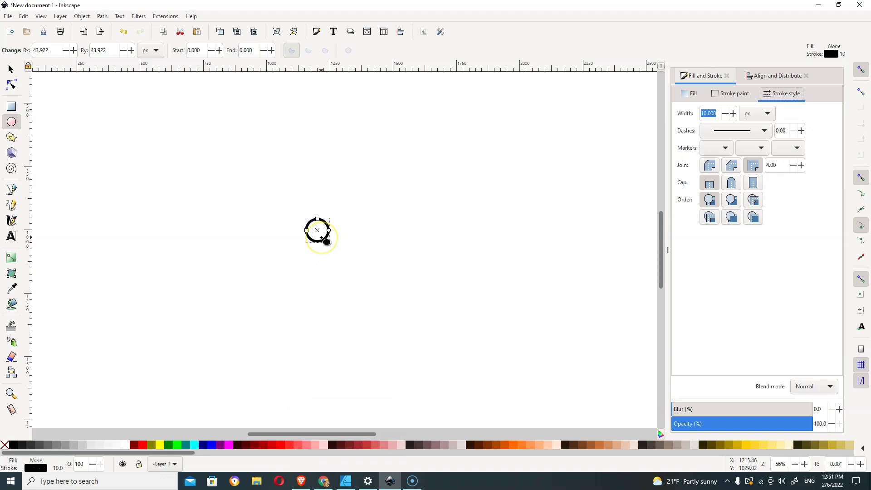
click(274, 223)
click(292, 229)
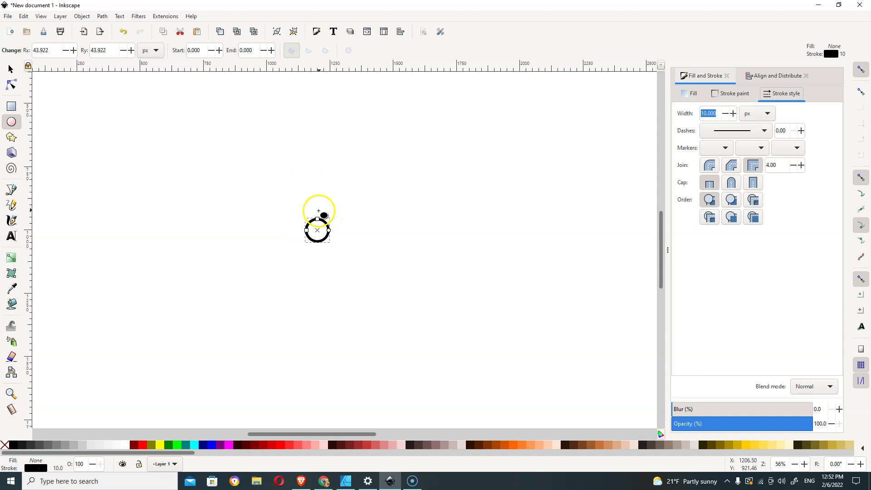
click(11, 69)
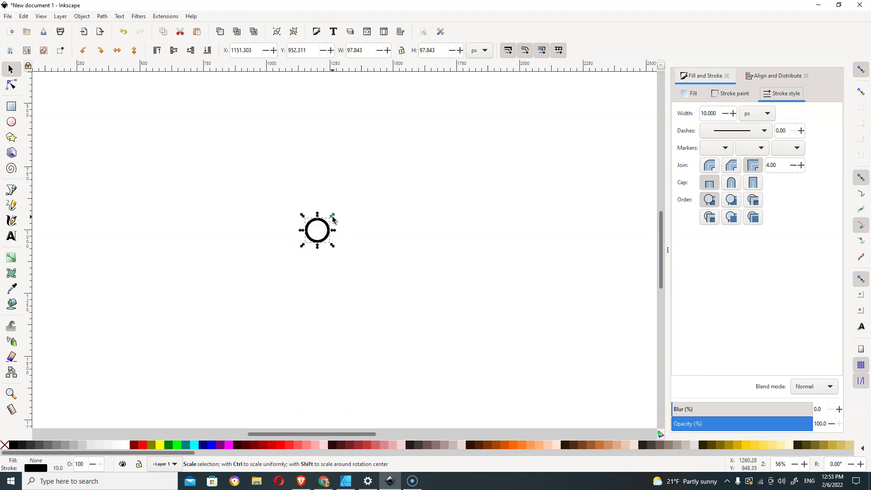
- Enlarge the circle to 957.313 px around the small one and set its stroke width to 10 px
mouse_move(332, 219)
mouse_down()
mouse_move(416, 127)
mouse_move(442, 125)
mouse_move(468, 97)
mouse_up()
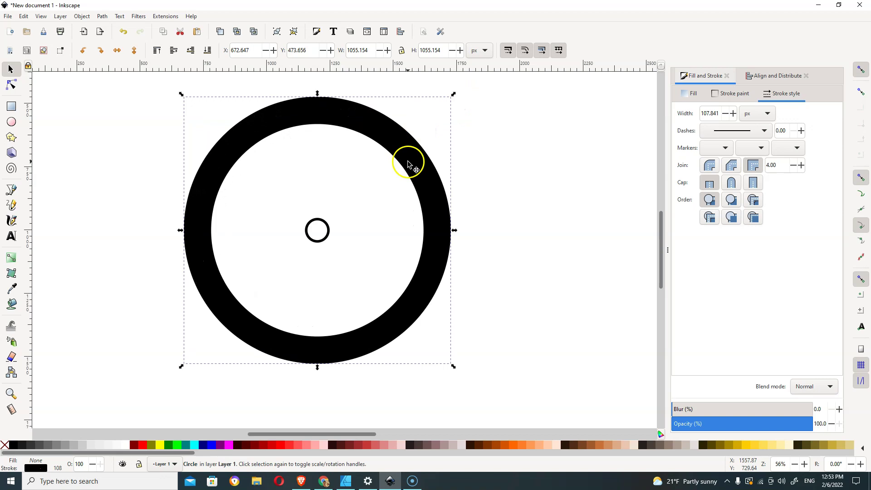
click(719, 97)
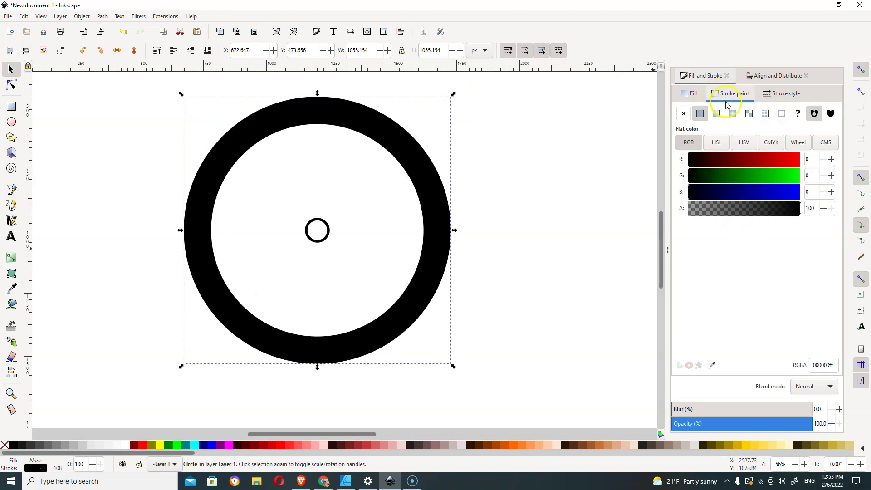
click(781, 93)
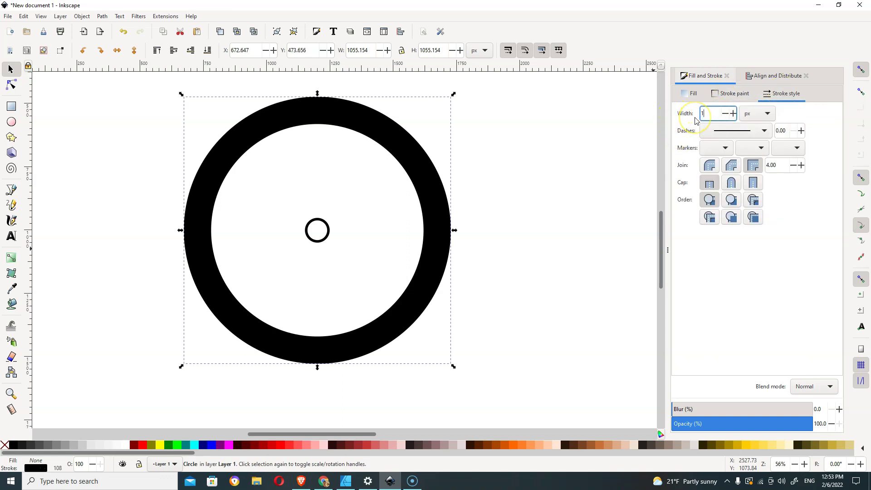
text(10)
key(Return)
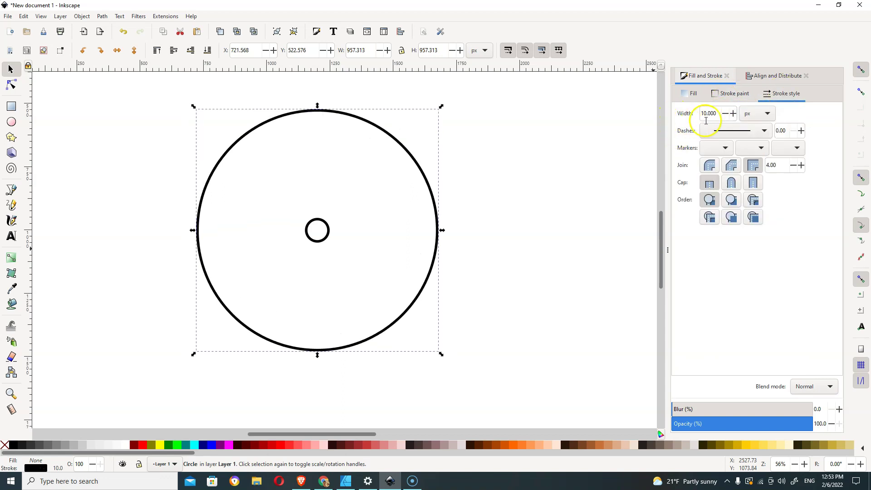
drag(117, 91, 527, 392)
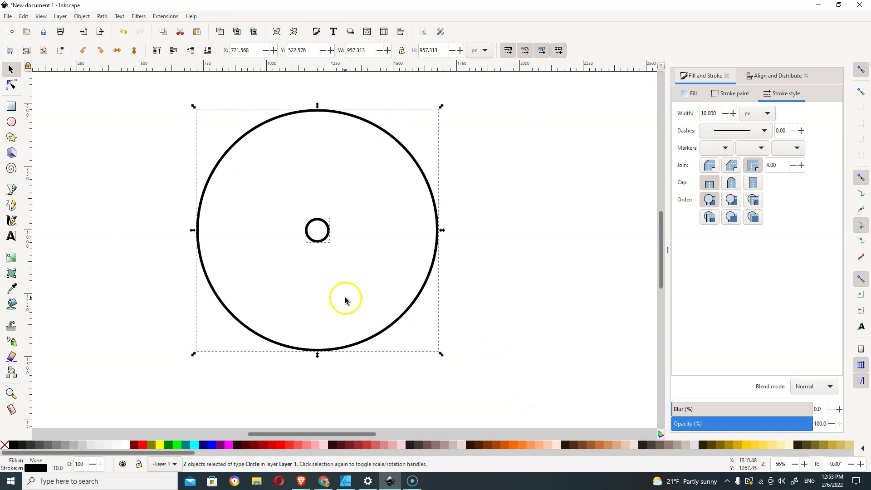
- Convert both circles into paths with Path > Object to Path
click(86, 18)
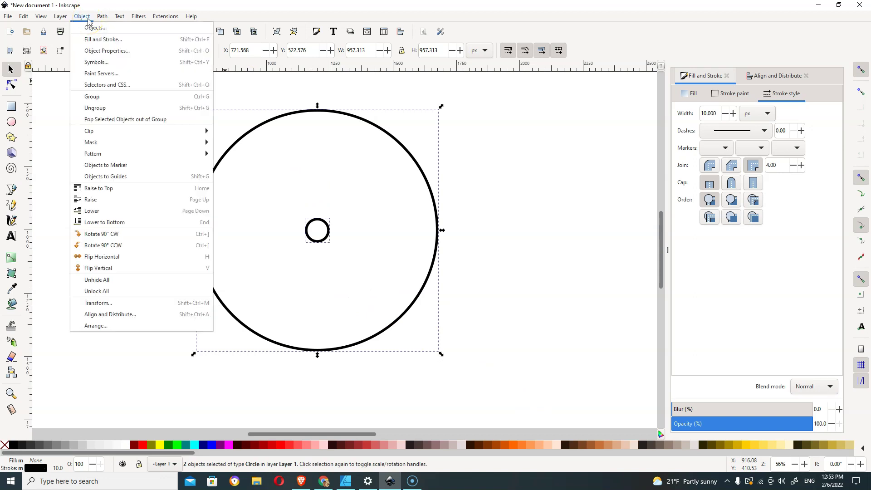
click(103, 17)
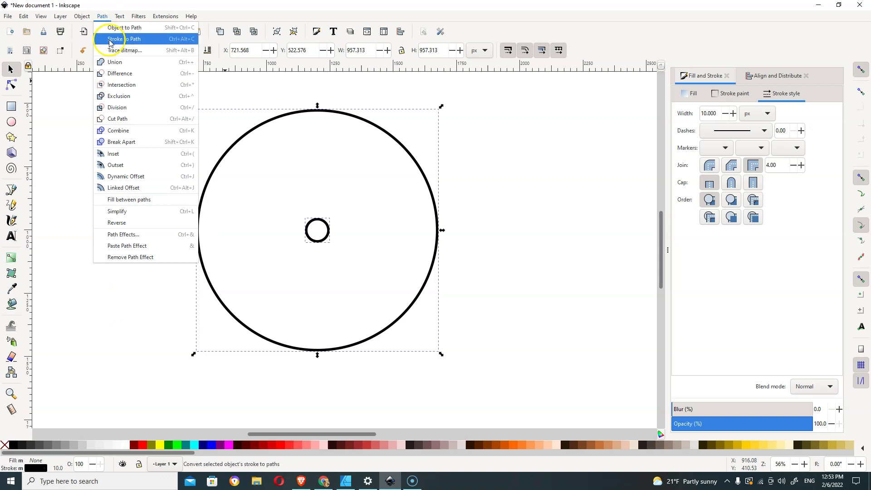
click(114, 28)
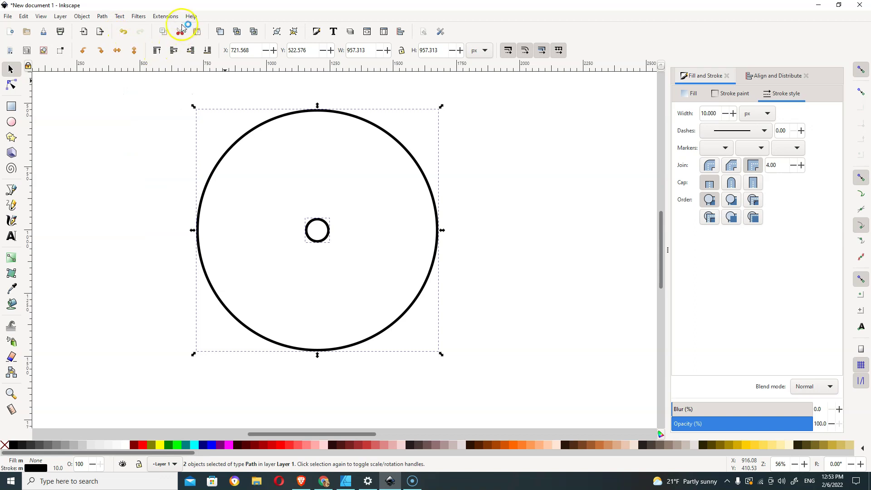
click(166, 19)
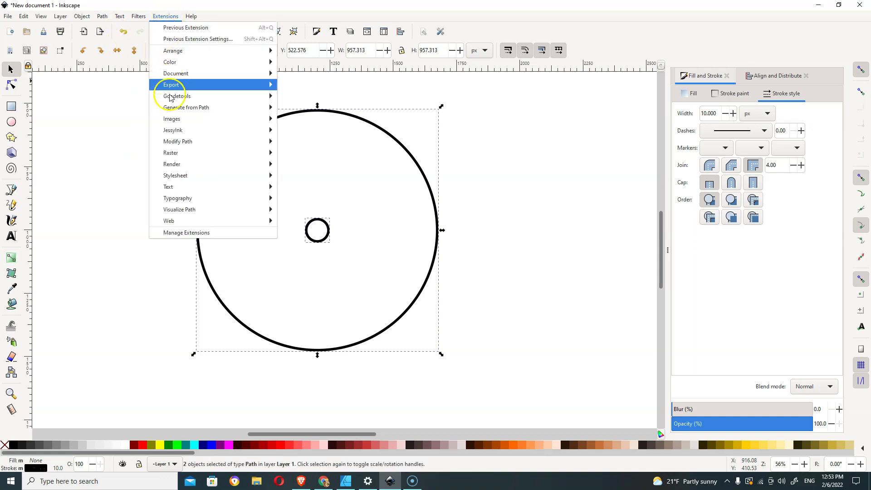
mouse_move(170, 113)
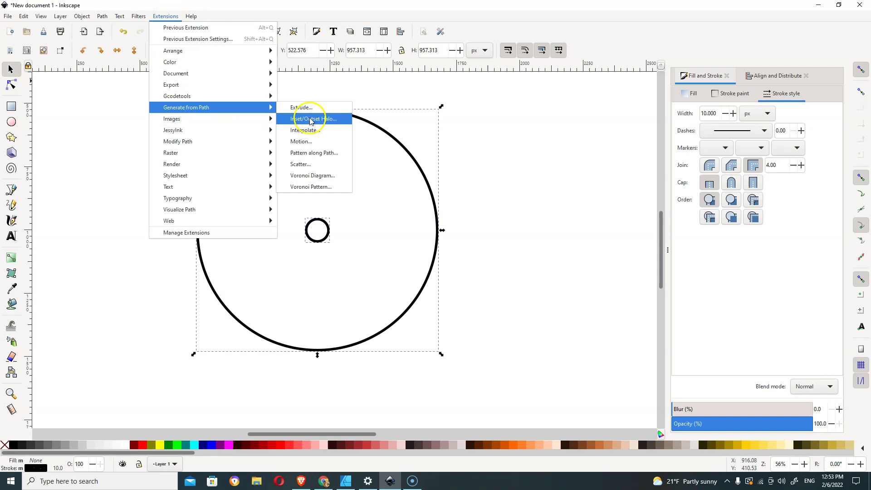
- Interpolate between the two circle paths with exponent 0.0 and 20 steps
click(316, 132)
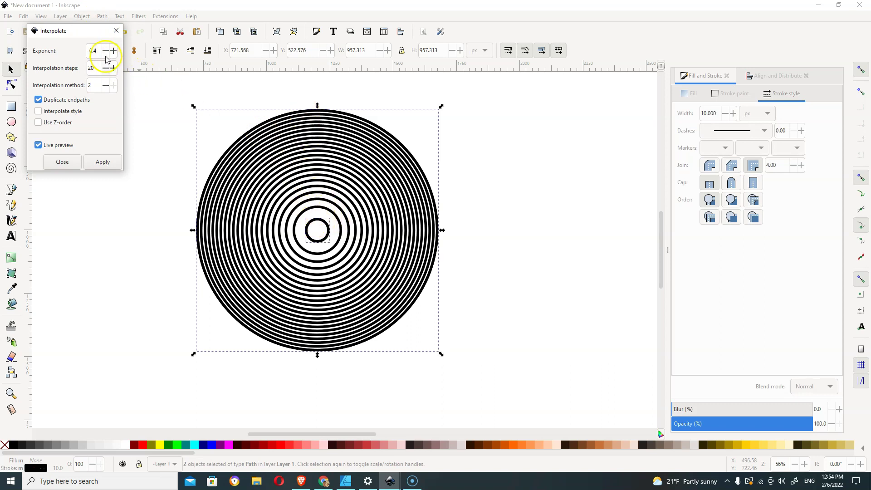
drag(100, 52, 77, 54)
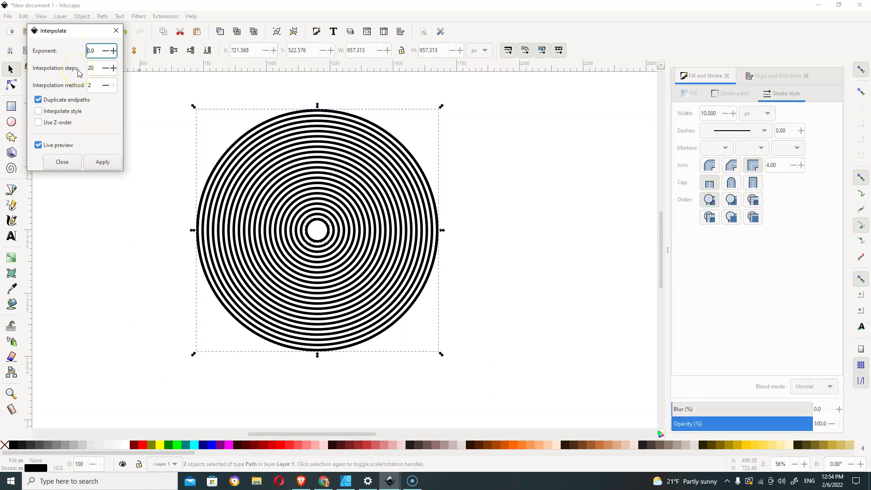
click(98, 163)
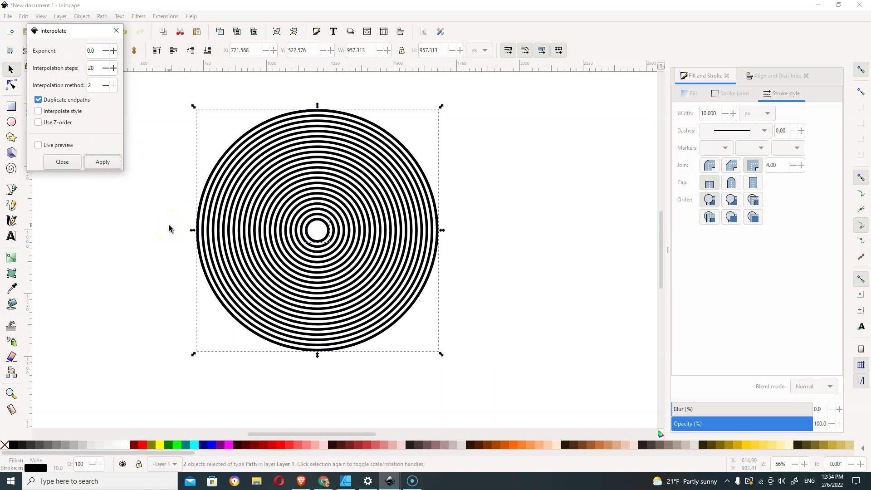
- Move the interpolated ring set to the left of the original circles
click(116, 38)
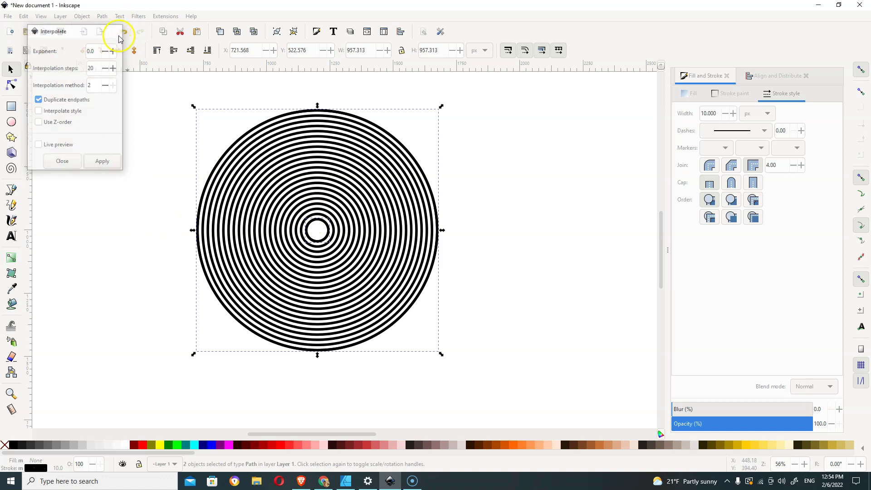
click(133, 223)
drag(151, 94, 542, 373)
drag(402, 285, 529, 288)
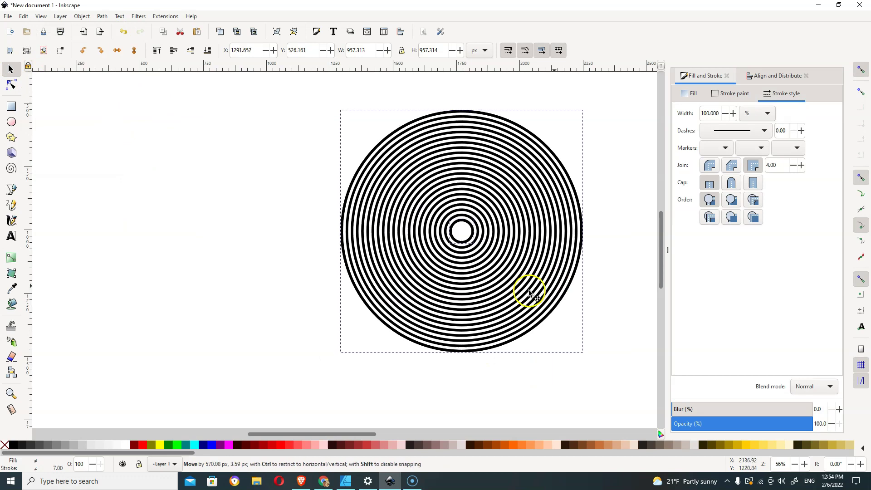
click(272, 282)
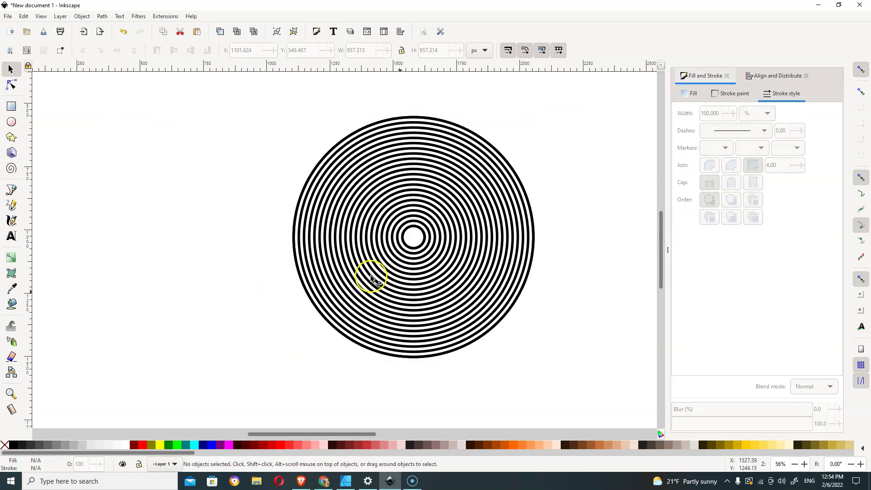
drag(360, 275, 153, 302)
- Ungroup the rings into 22 separate paths and select the whole set
click(103, 16)
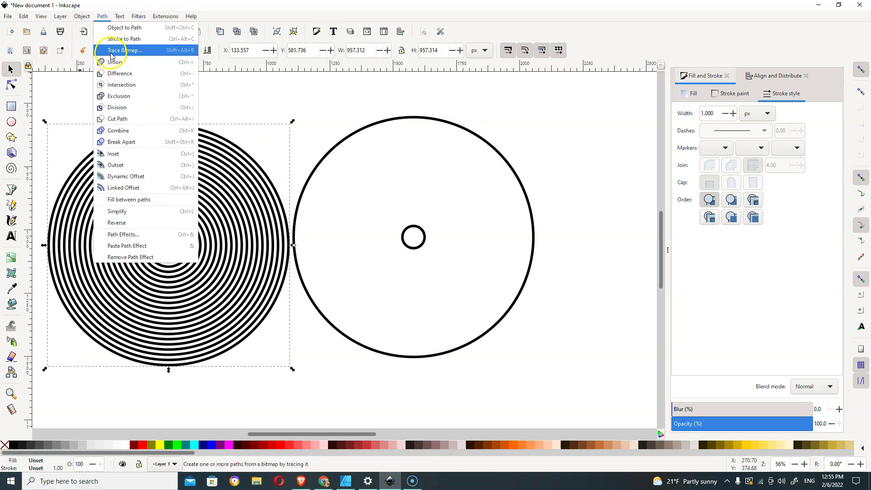
mouse_move(82, 16)
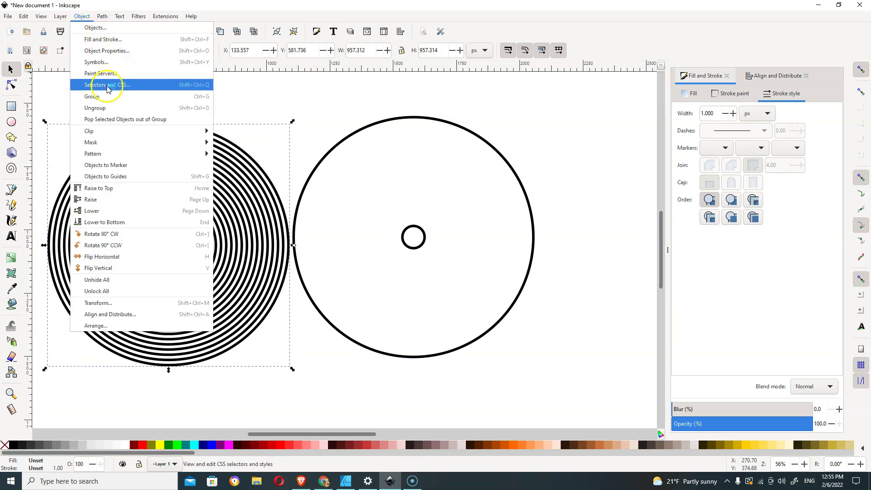
click(112, 108)
click(158, 100)
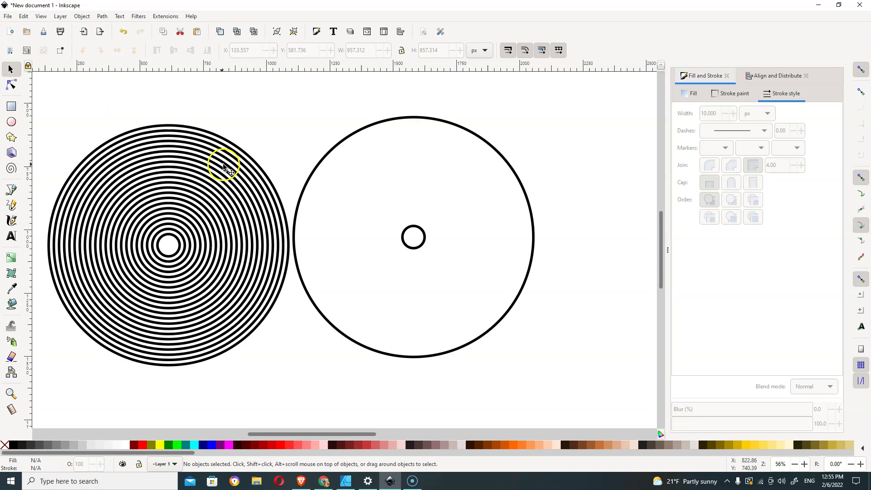
mouse_move(37, 105)
mouse_down()
mouse_move(162, 272)
mouse_move(323, 427)
mouse_move(314, 411)
mouse_up()
- Paste the rings into Affinity Designer as 22 curves scaled to 459.3 × 459.3 px
key(alt+Tab)
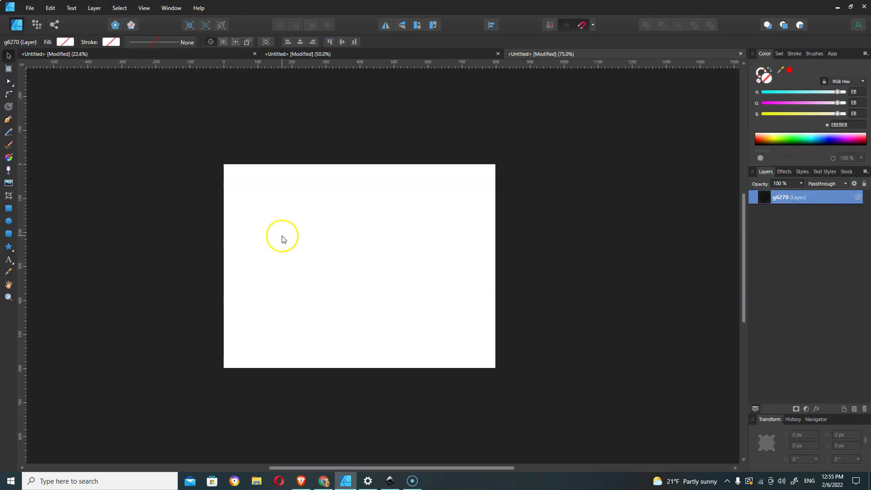
key(ctrl+v)
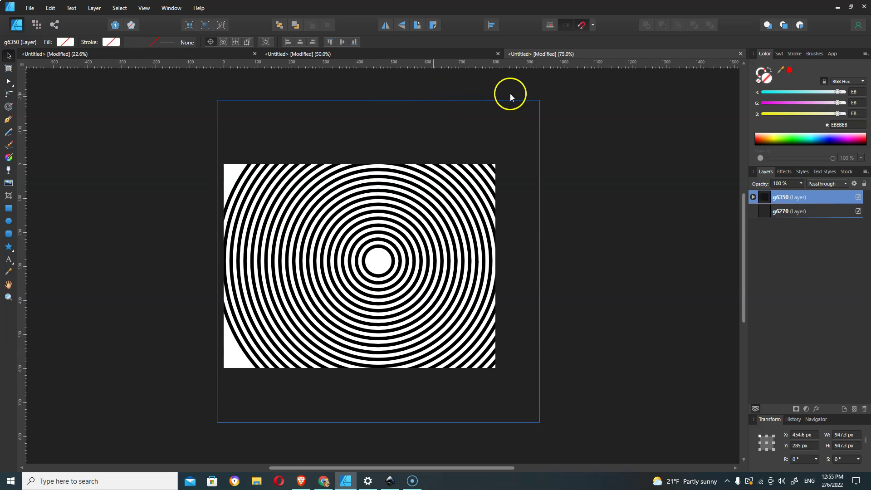
drag(526, 110, 463, 186)
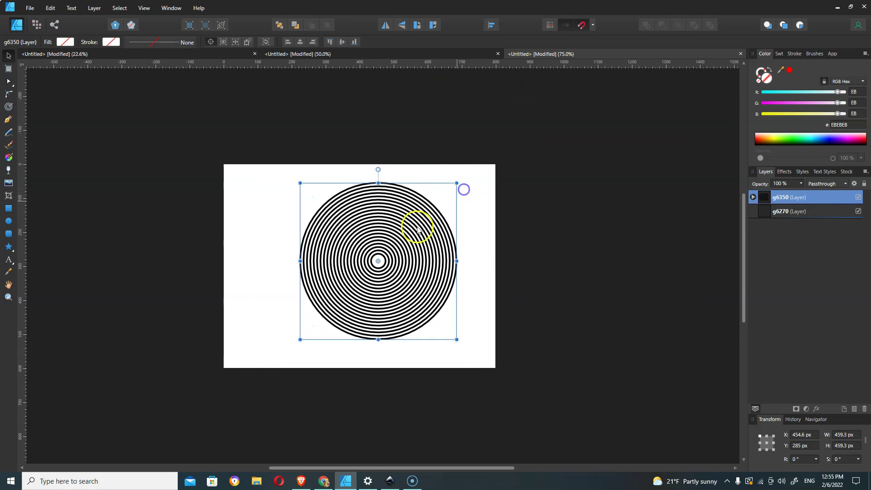
click(281, 258)
drag(329, 257, 266, 268)
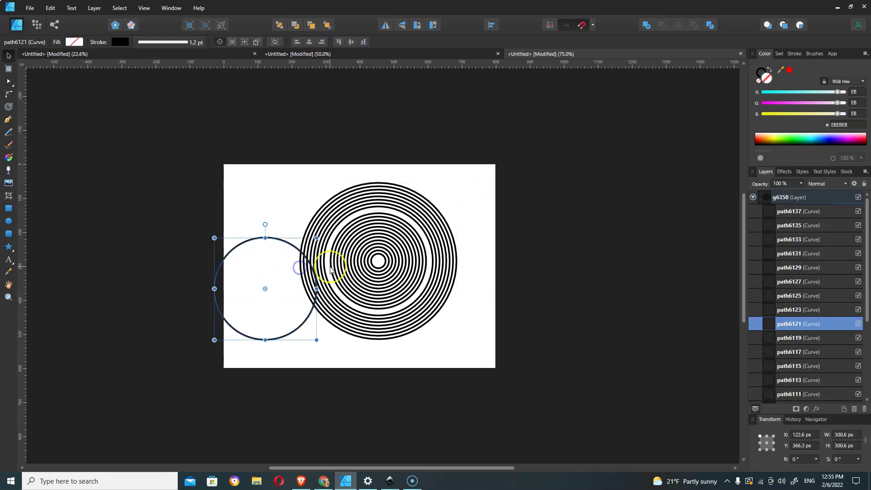
key(ctrl+z)
drag(291, 175, 480, 367)
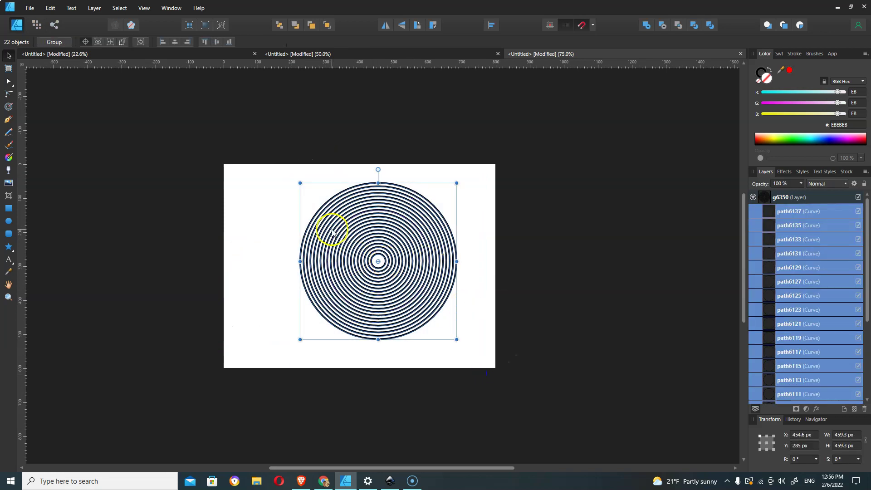